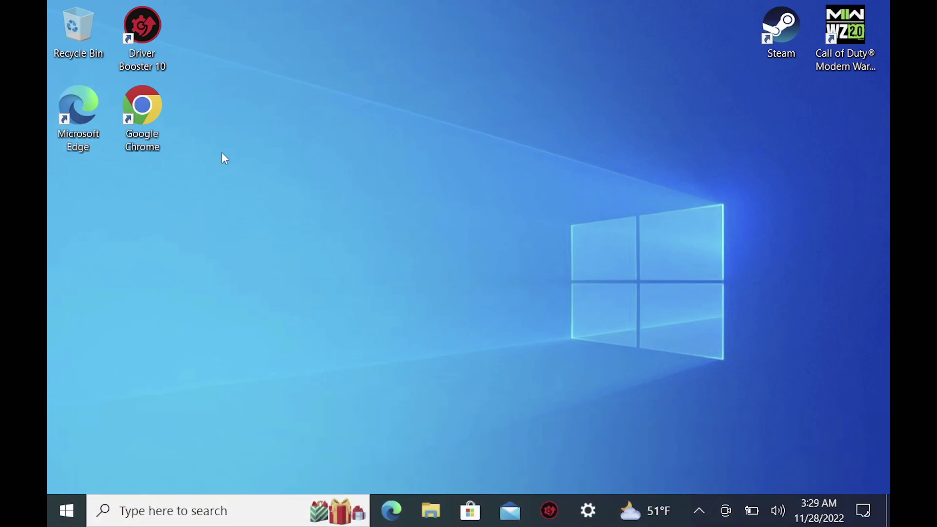
text(r)
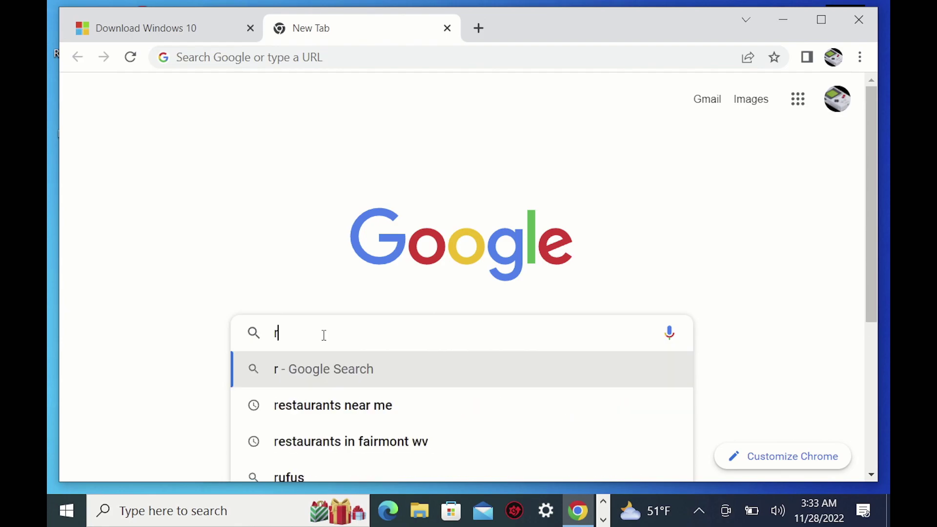
text(uf)
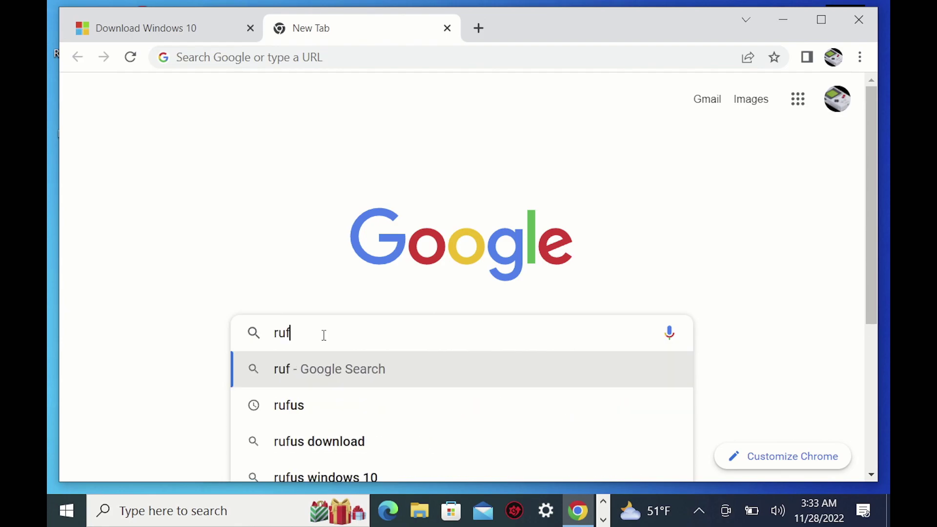
- Search 'rufus download', launch Rufus from rufus.ie, approve UAC and allow online update checks
click(330, 441)
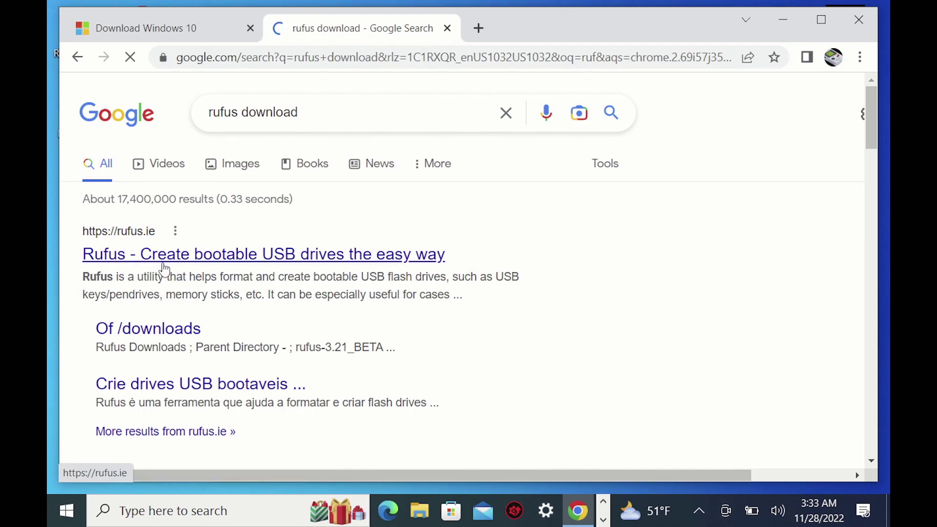
click(164, 262)
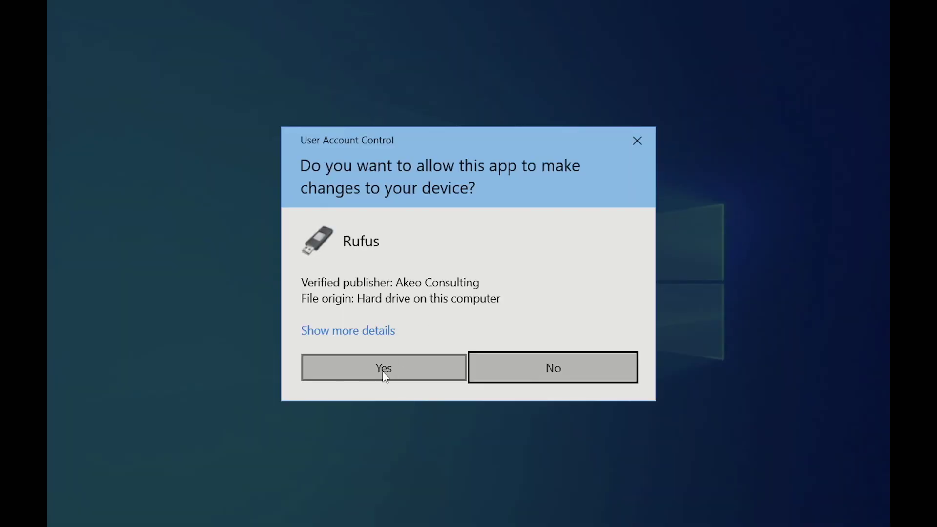
click(383, 370)
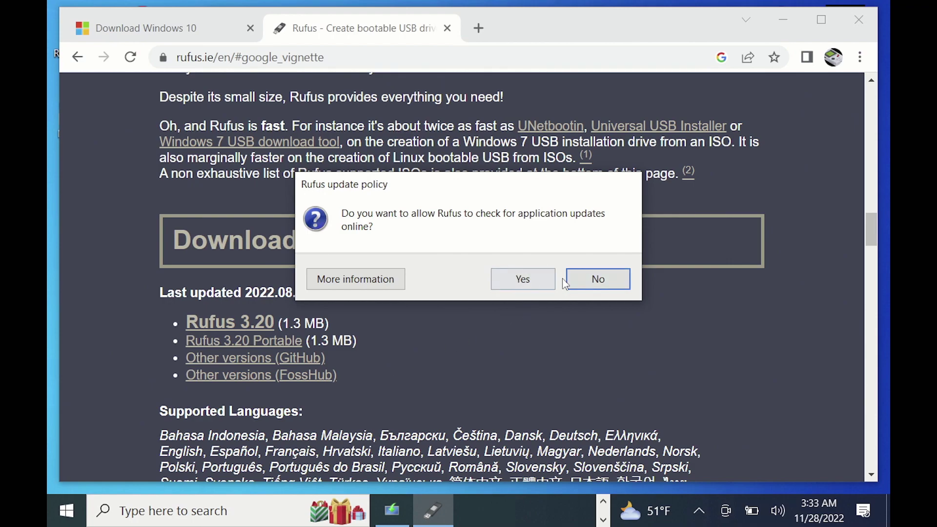
click(514, 279)
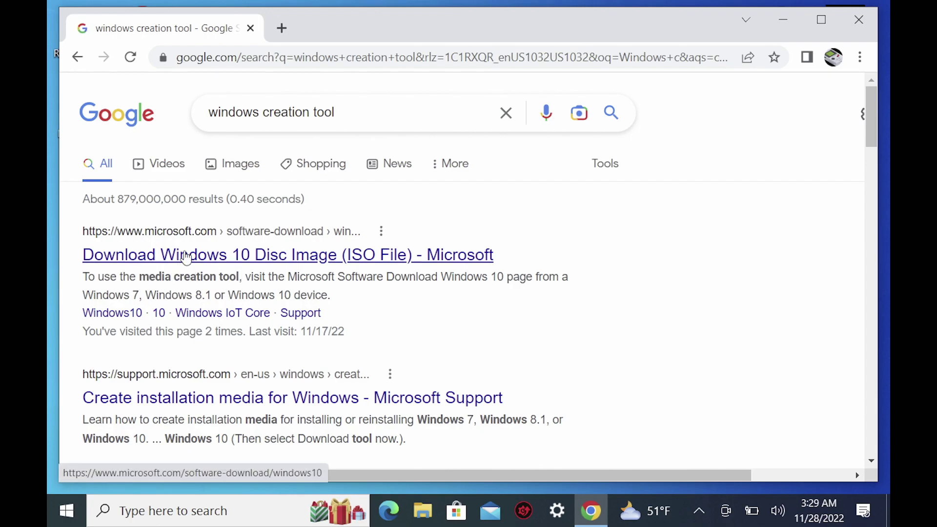
- Download and run Microsoft's Windows 10 MediaCreationTool.exe, approving UAC and accepting the licence
click(186, 256)
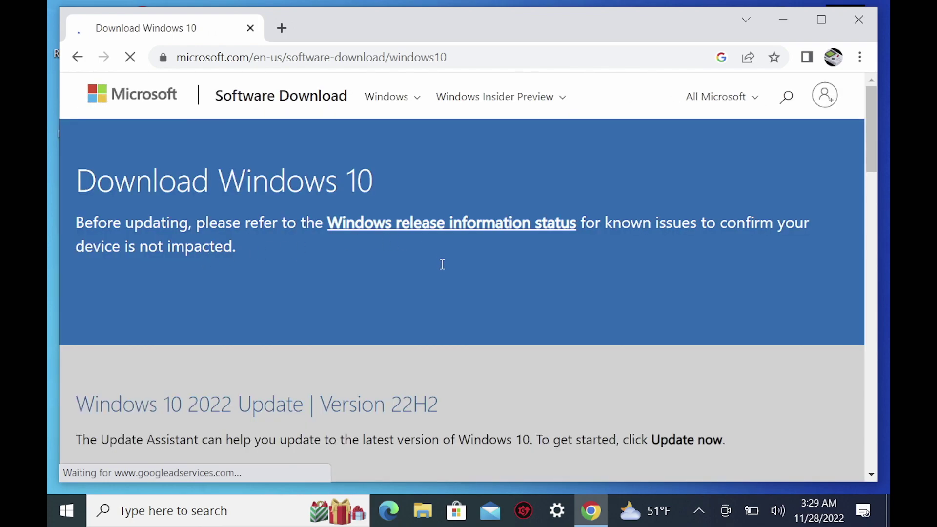
scroll(441, 268, down, 5)
scroll(439, 269, down, 3)
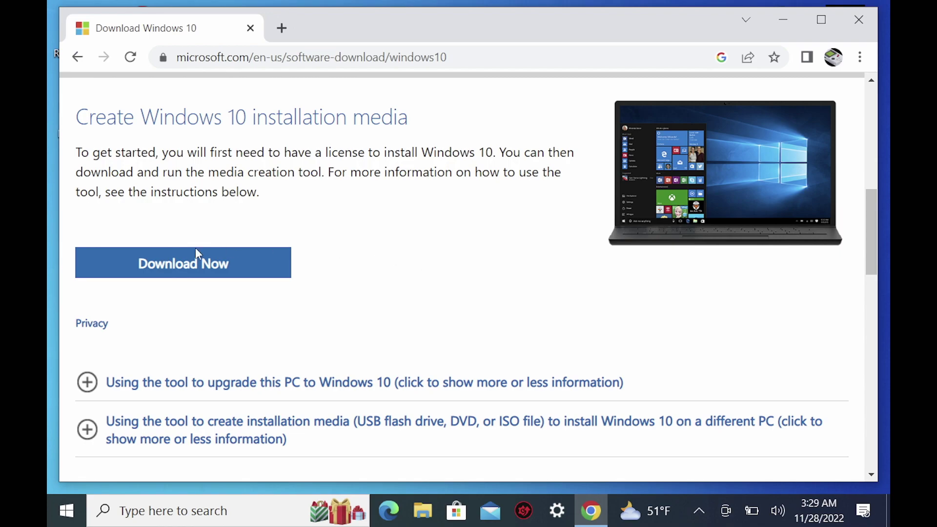
click(121, 265)
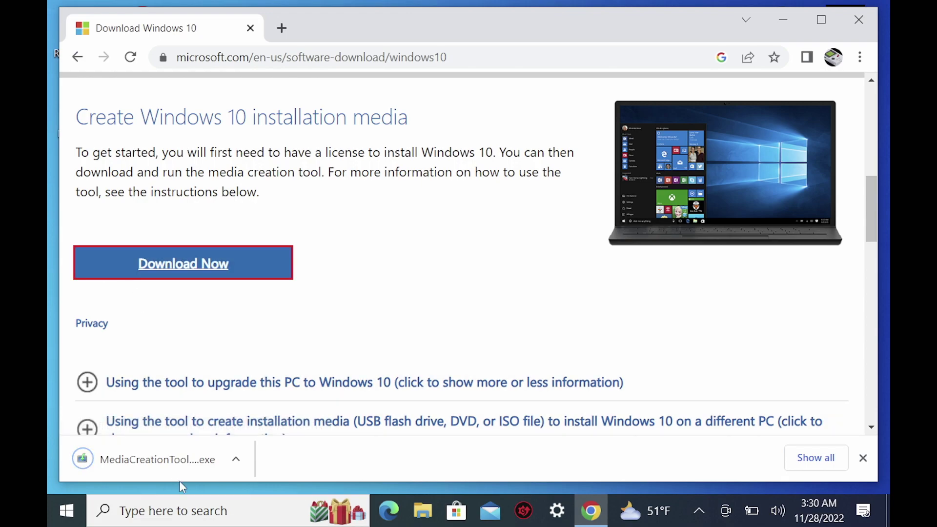
click(168, 461)
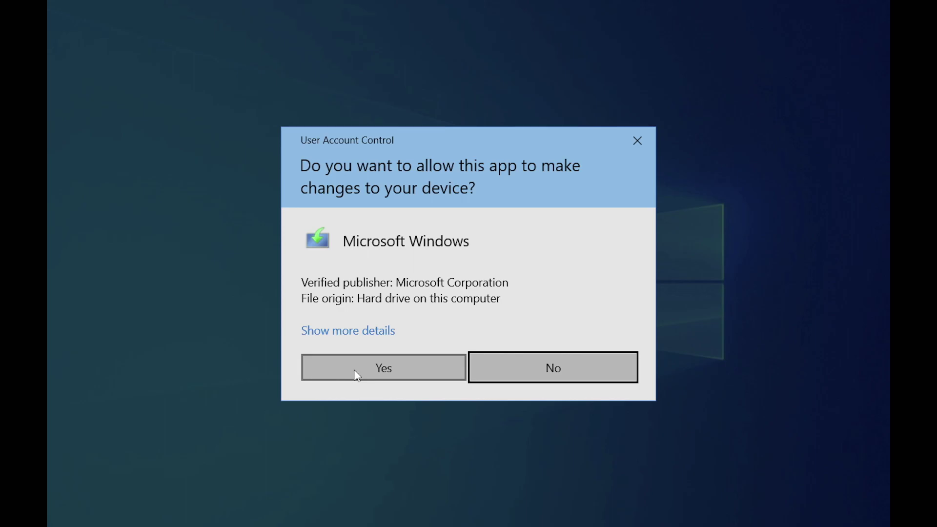
click(354, 372)
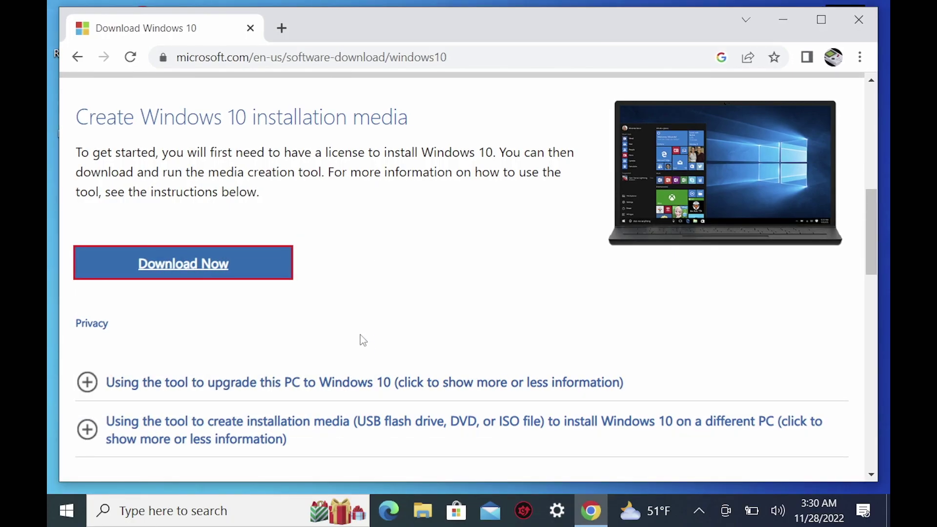
click(680, 447)
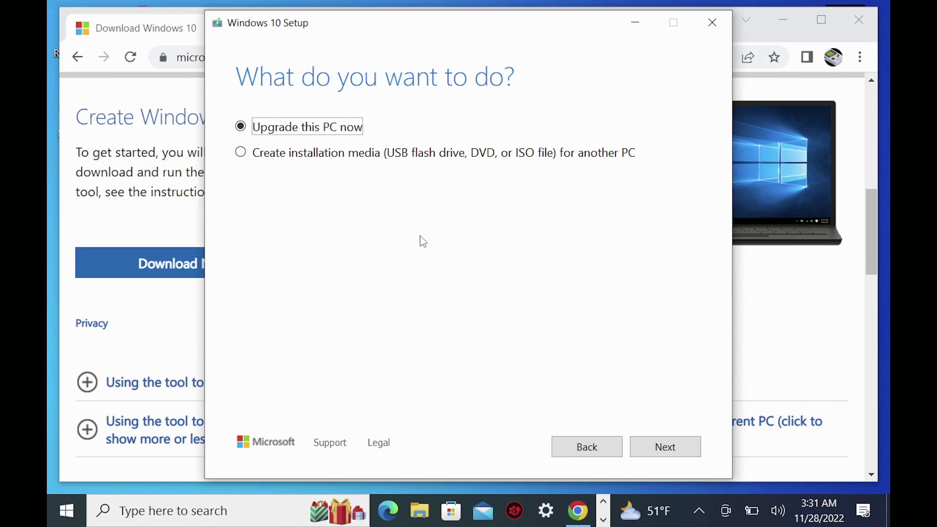
- Create installation media for another PC with recommended options on USB flash drive F:
click(249, 153)
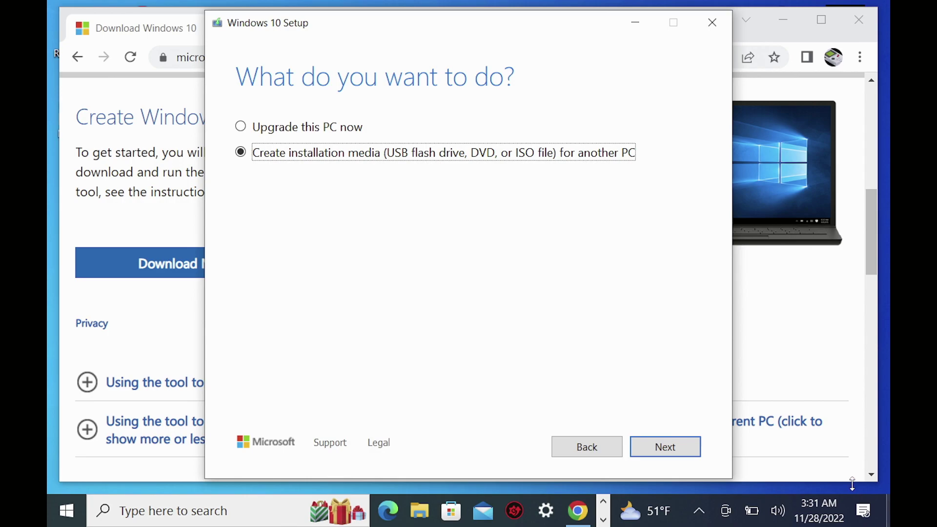
click(672, 448)
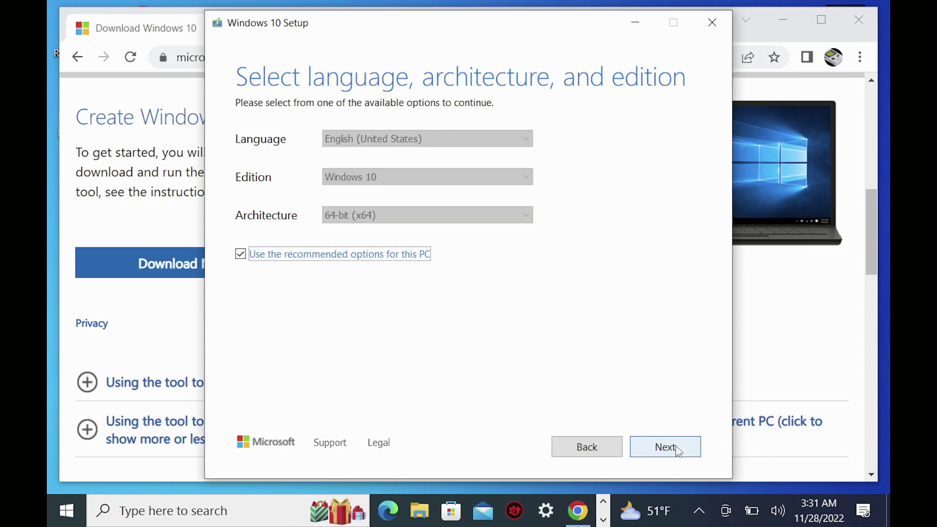
click(649, 450)
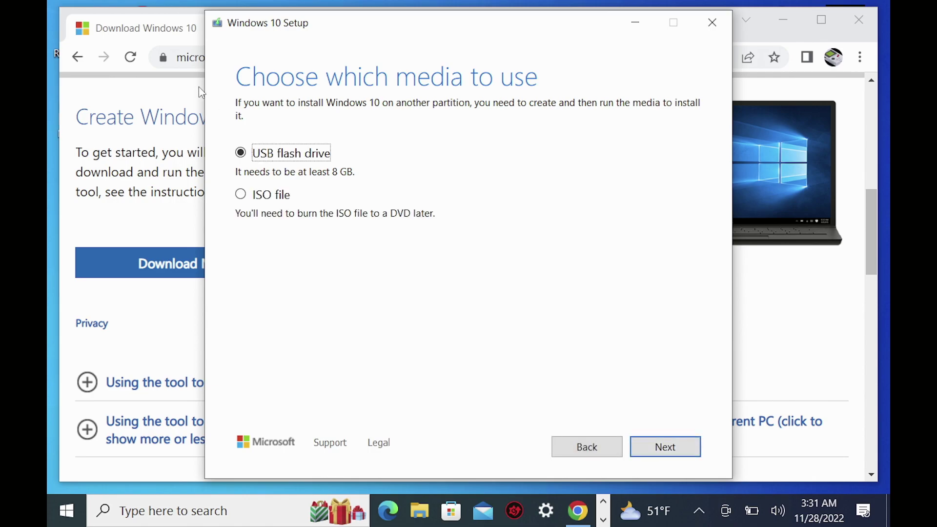
click(666, 456)
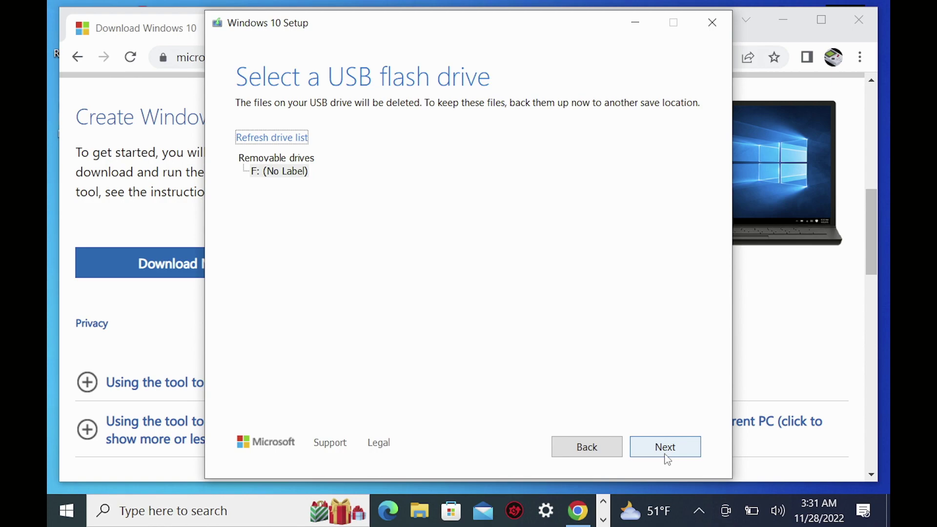
click(666, 457)
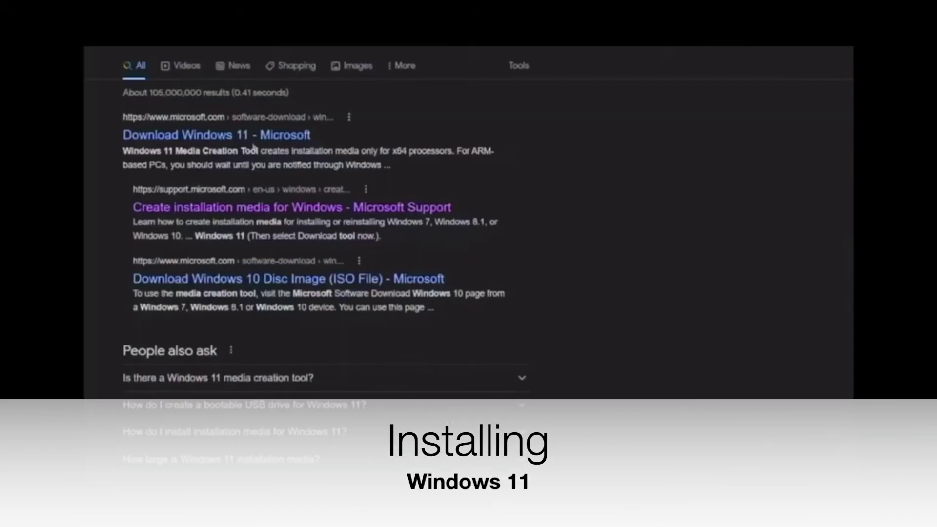
- Download the Windows 11 media creation tool from Microsoft's Download Windows 11 page
click(257, 135)
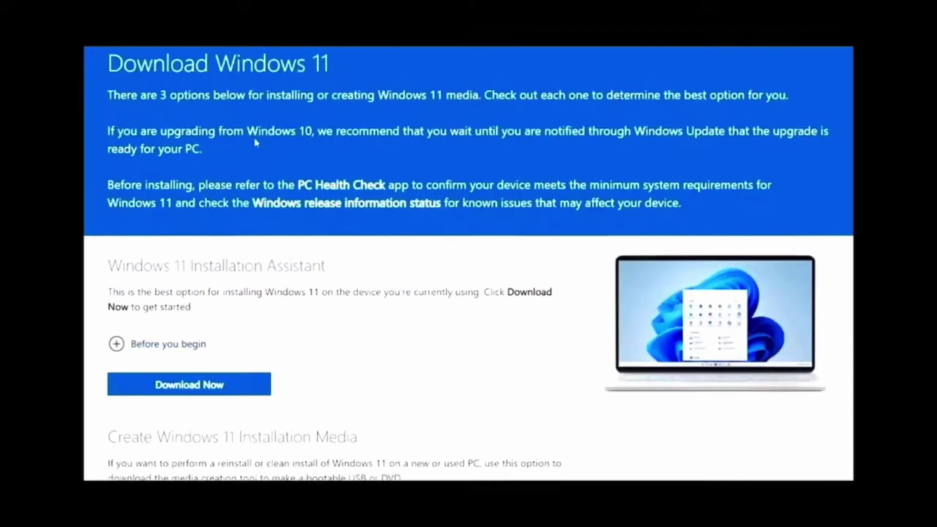
scroll(324, 235, down, 5)
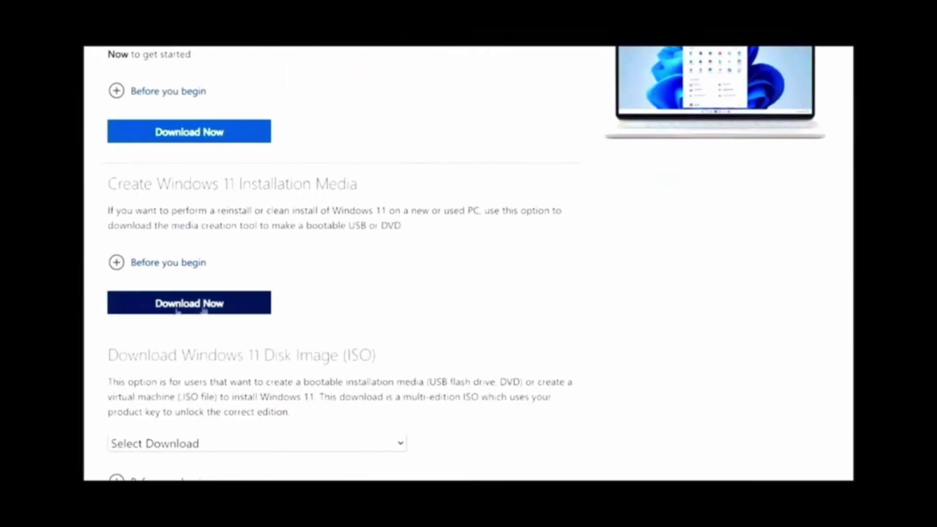
click(192, 311)
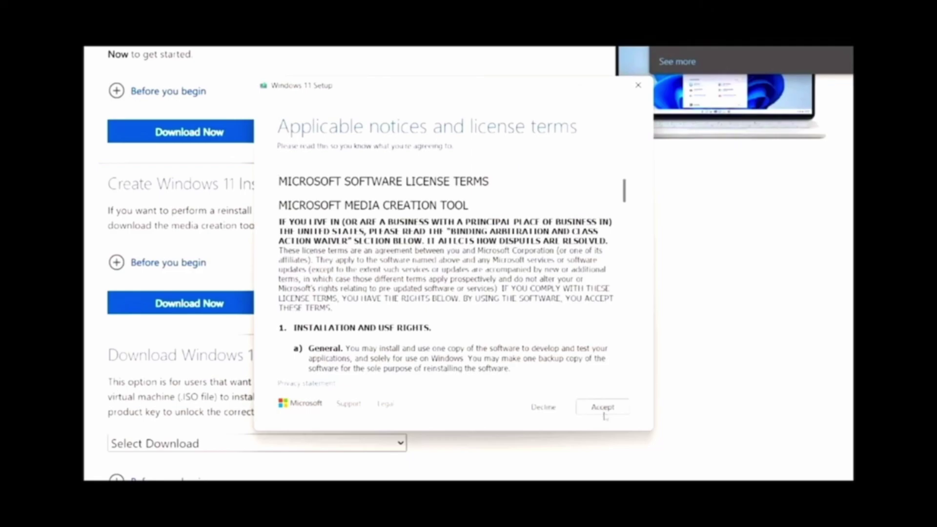
- Accept the licence and build Windows 11 media on the E: (SDCARD) flash drive, then finish
click(604, 412)
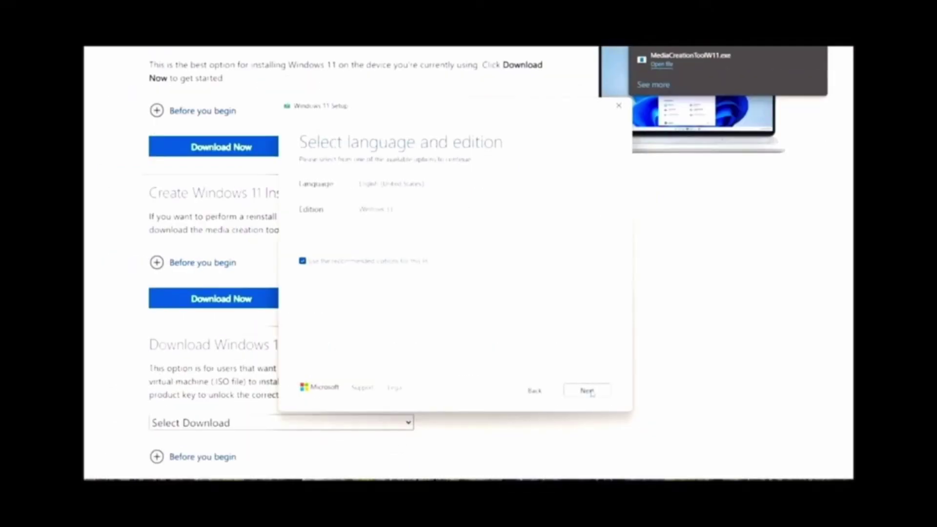
click(587, 392)
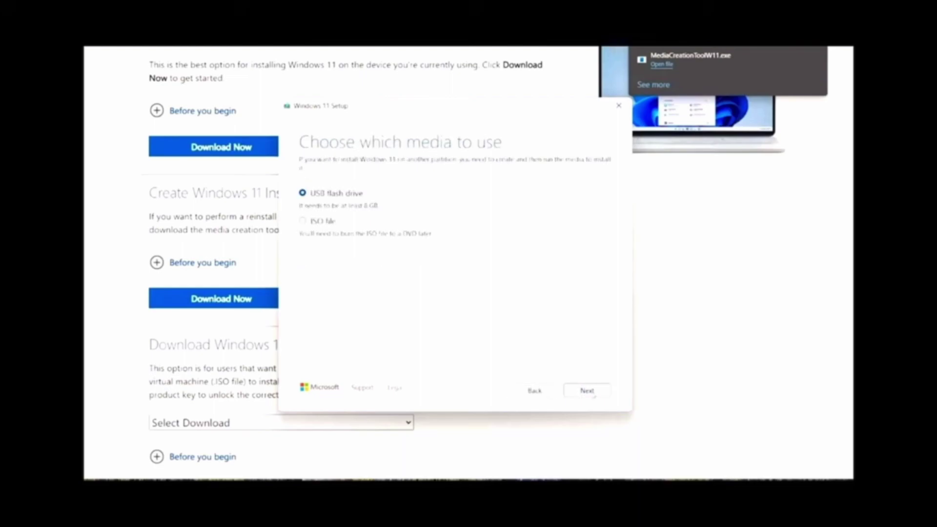
click(589, 393)
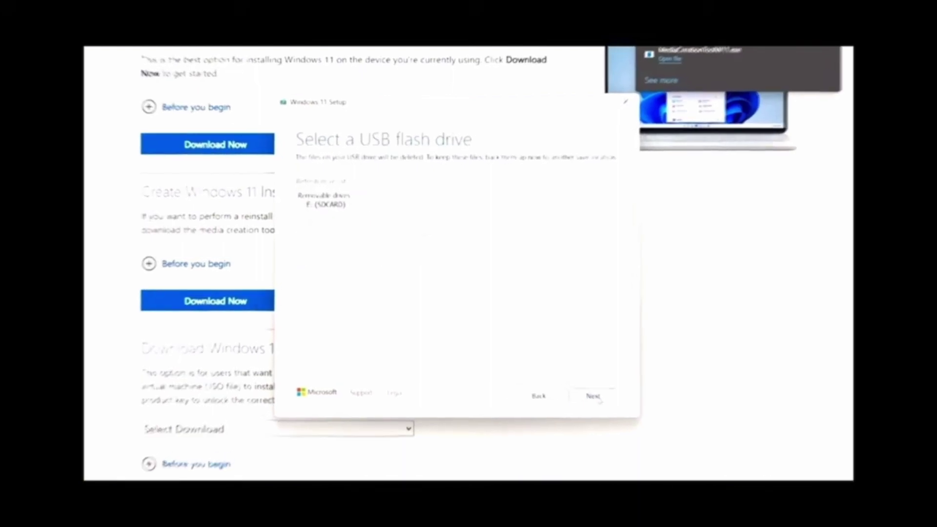
click(316, 205)
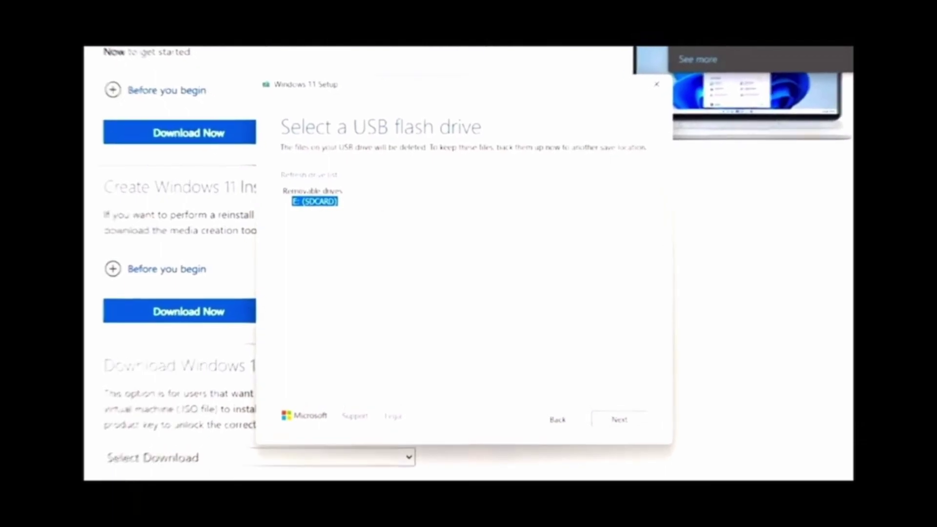
click(625, 434)
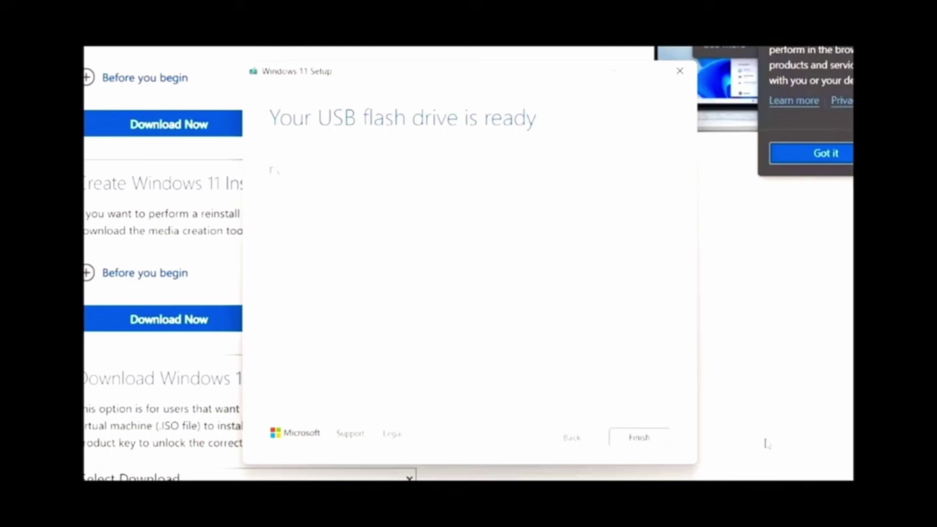
click(650, 440)
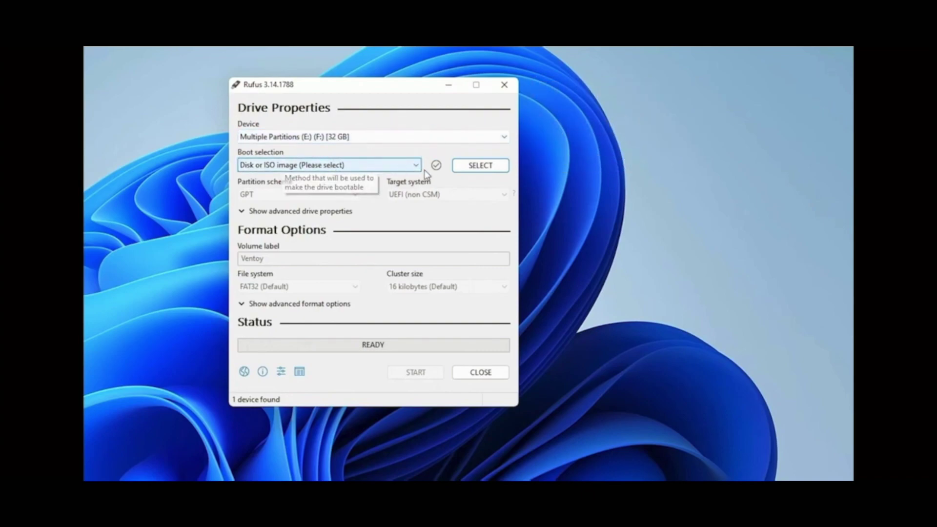
- Load the Windows 11 ISO as boot image and set the image option to Windows To Go
click(477, 166)
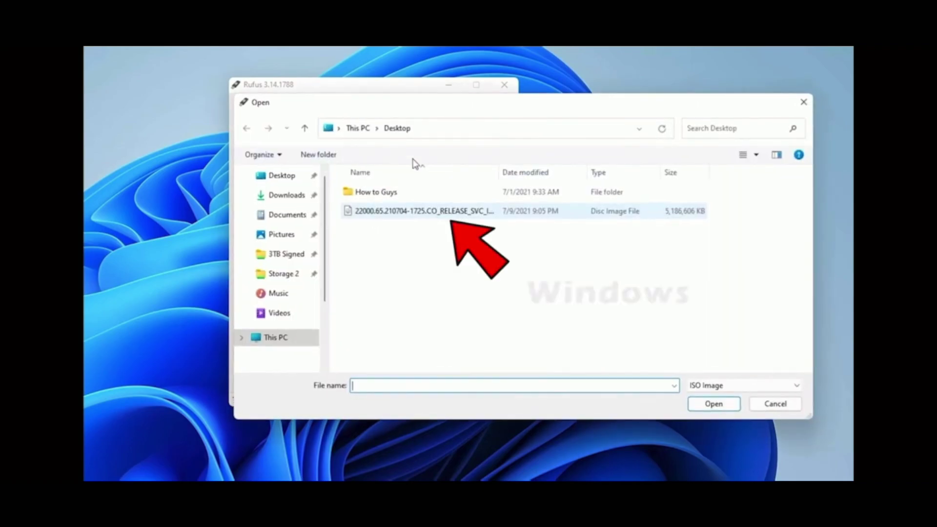
click(390, 215)
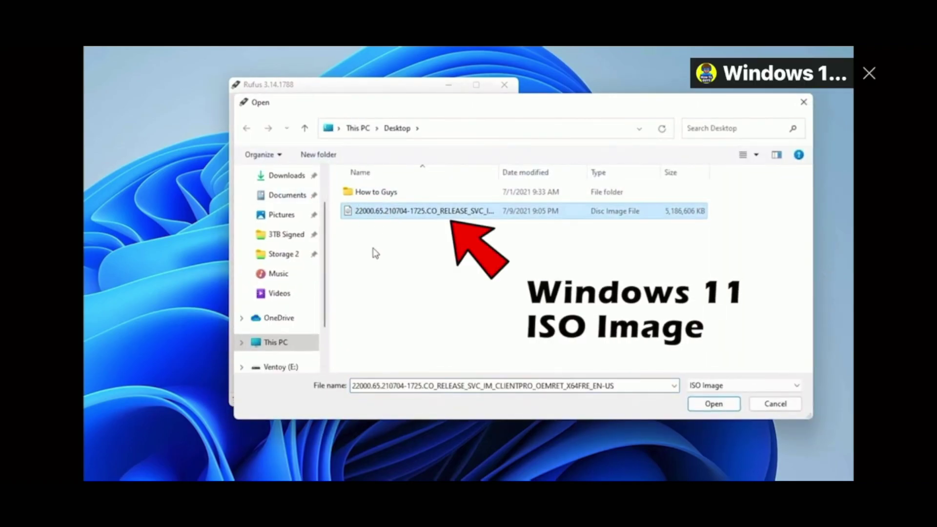
click(712, 401)
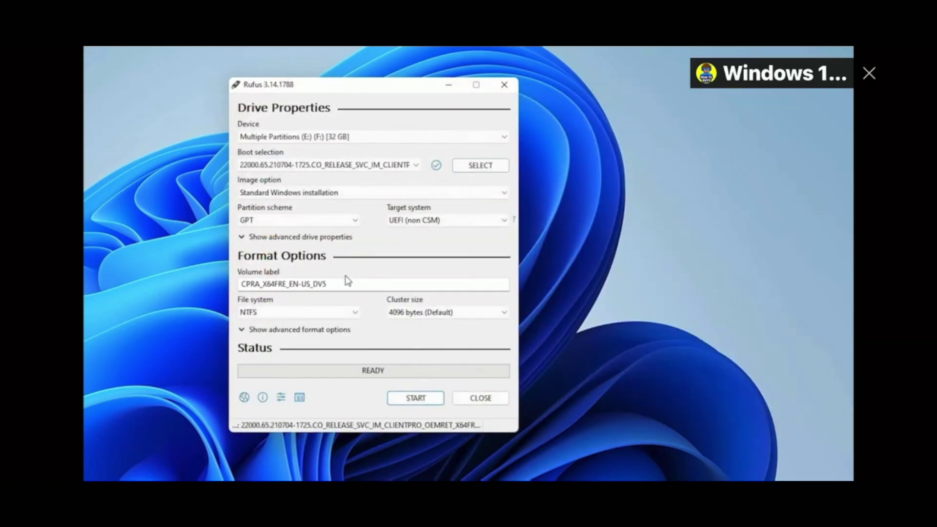
click(272, 193)
click(275, 215)
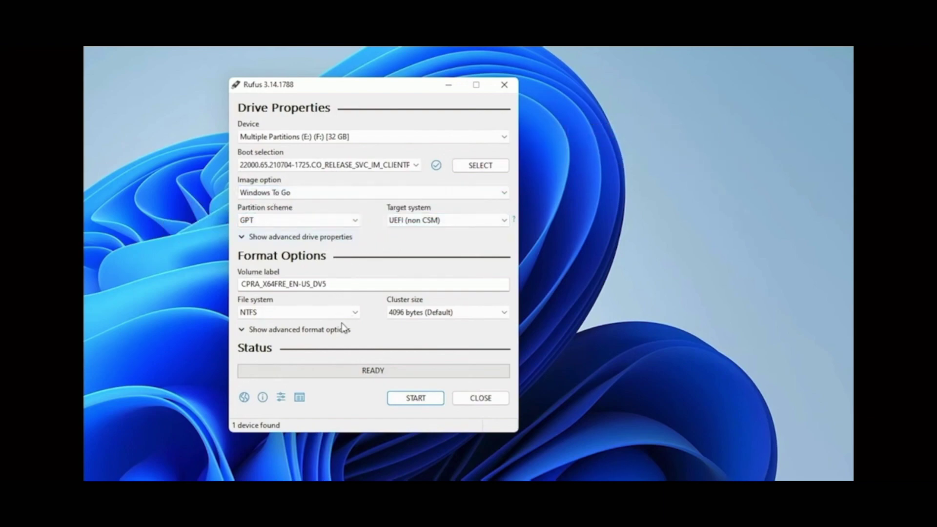
- Start writing to the 32 GB drive, accepting both partition warnings
click(416, 401)
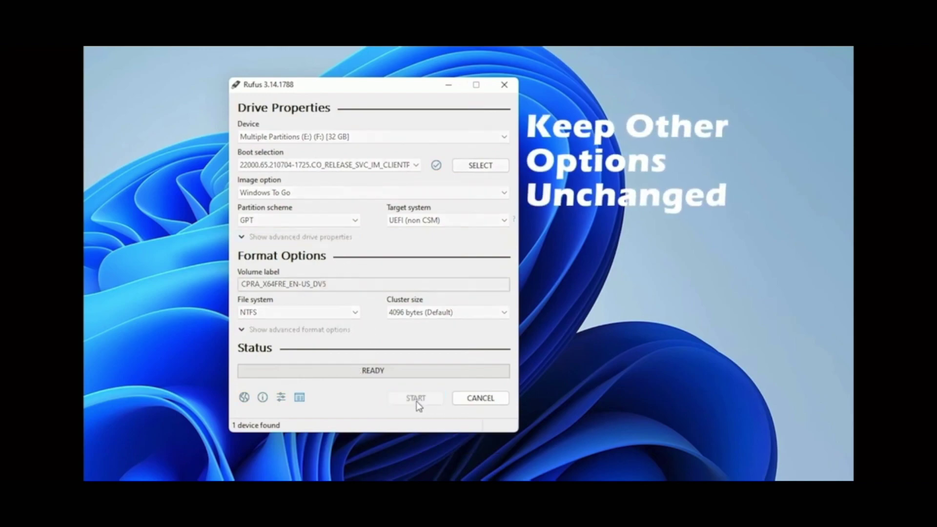
click(409, 328)
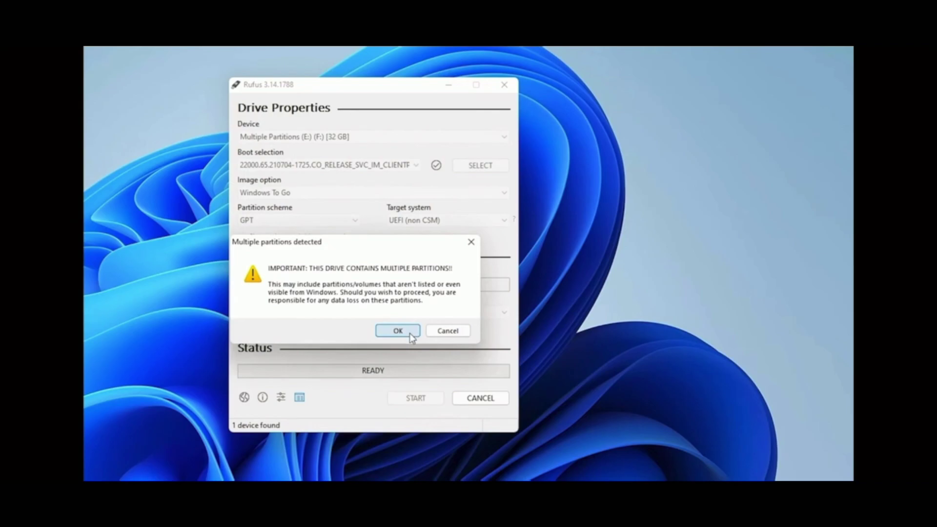
click(409, 334)
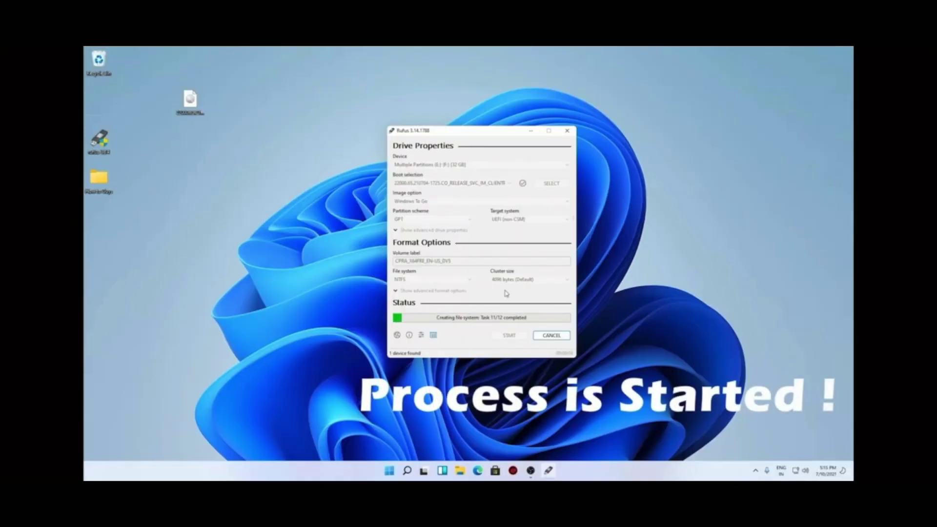